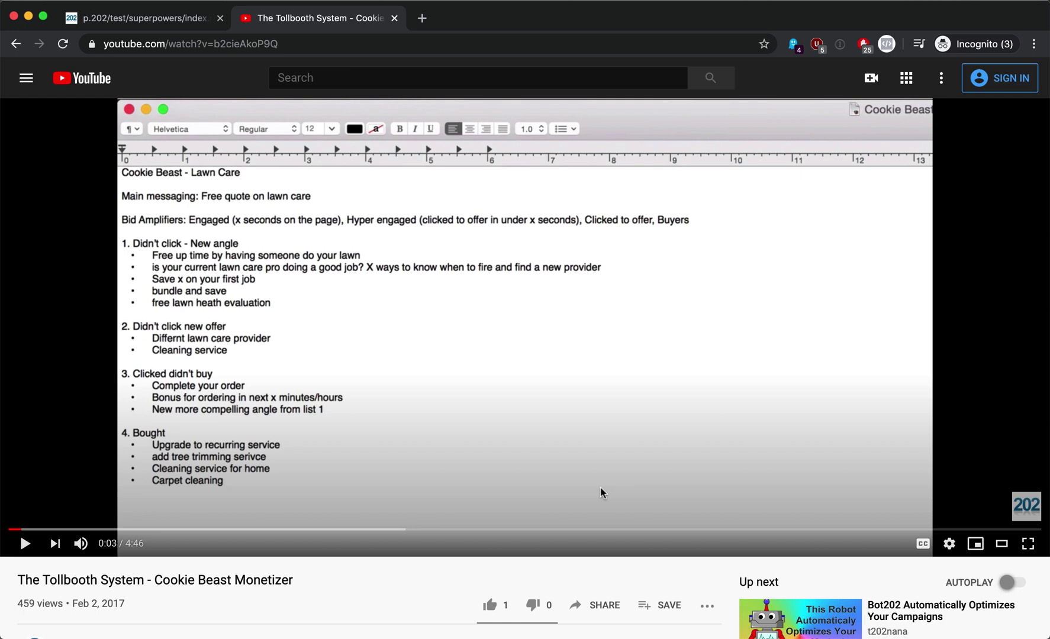
Copy the video's iframe embed code from YouTube and return to index.php in VS Code
left_click(604, 615)
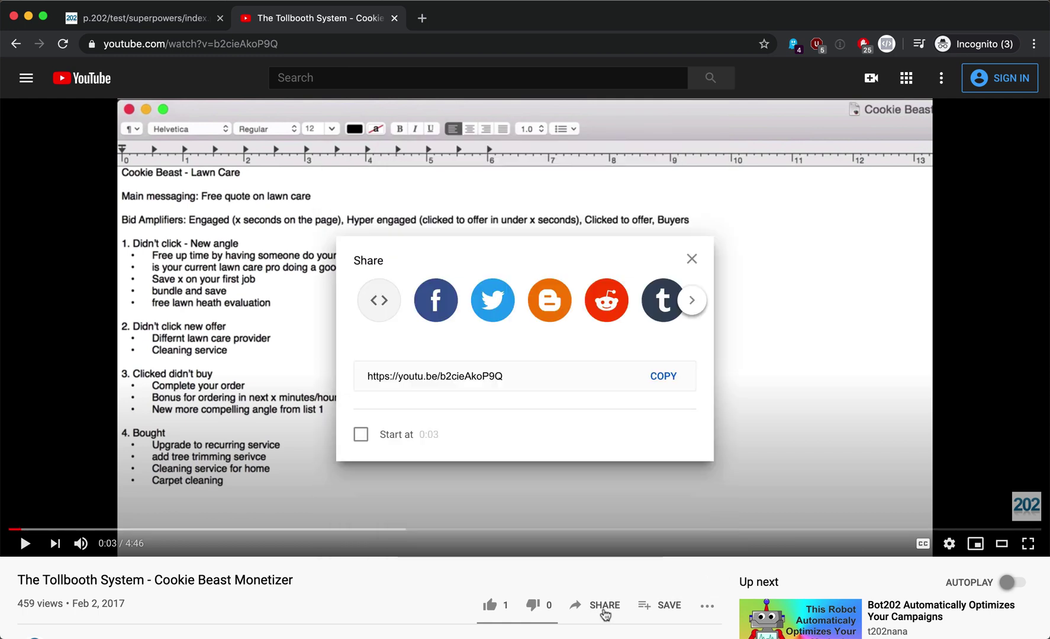
left_click(371, 301)
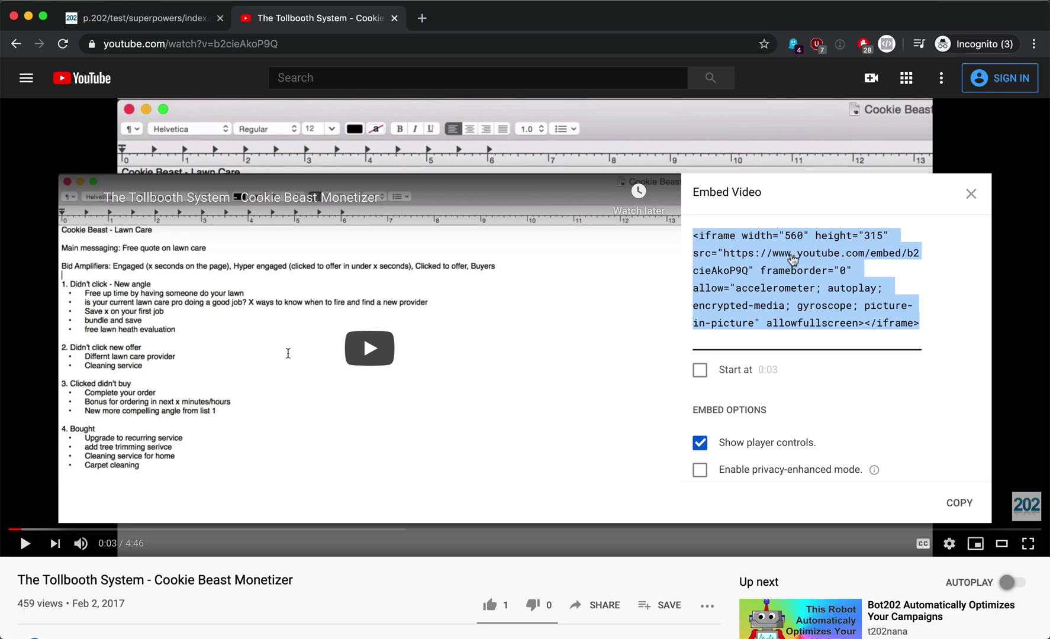
key("super+Tab")
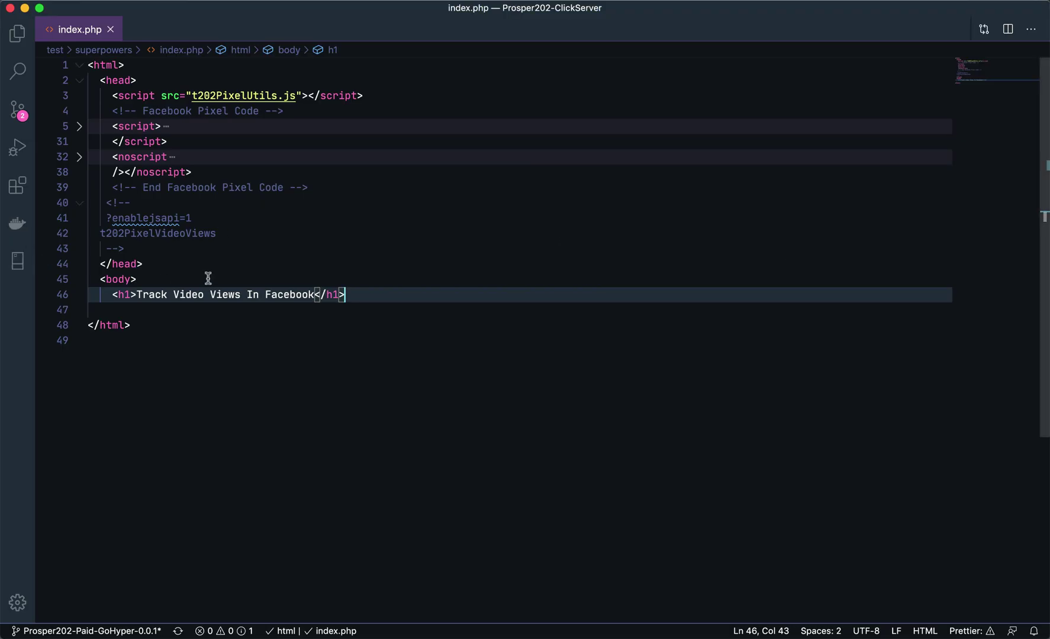
Paste the YouTube iframe embed code onto empty line 47 below the heading
left_click(95, 308)
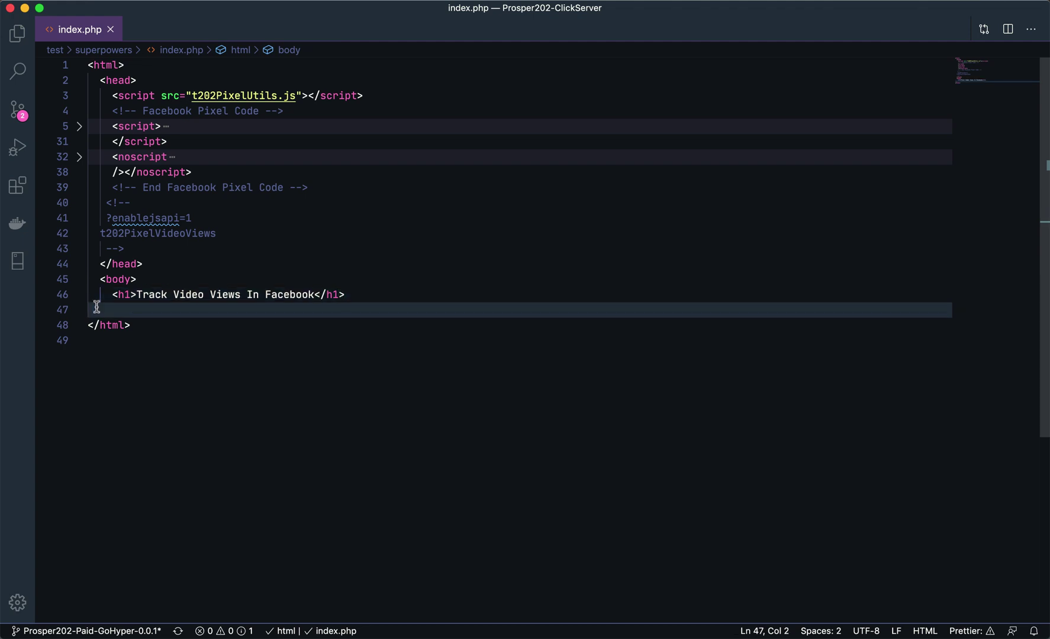
key("super+v")
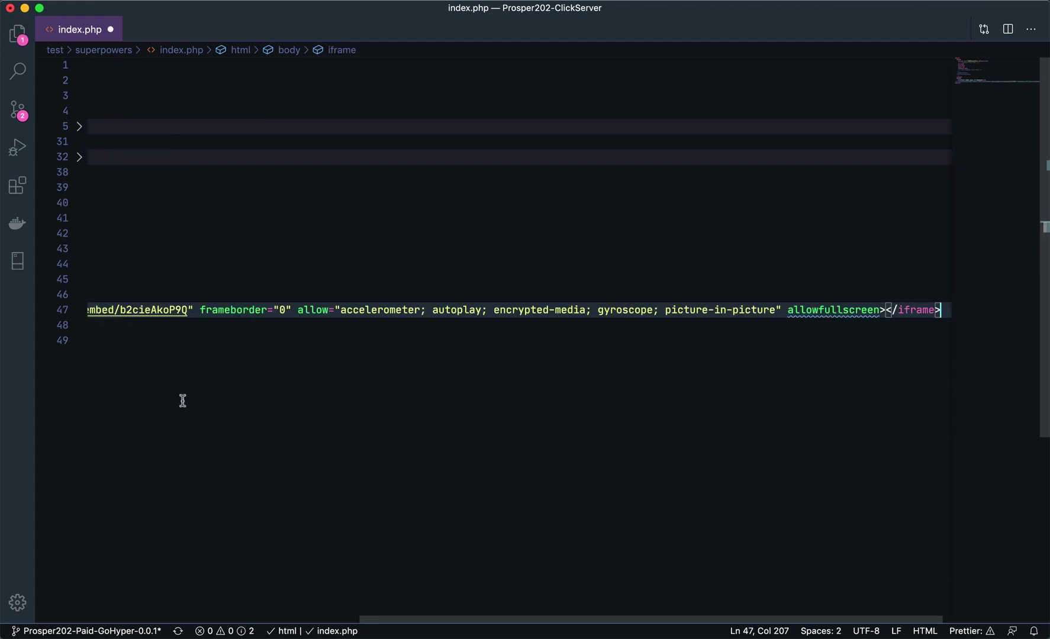
key("super+Left")
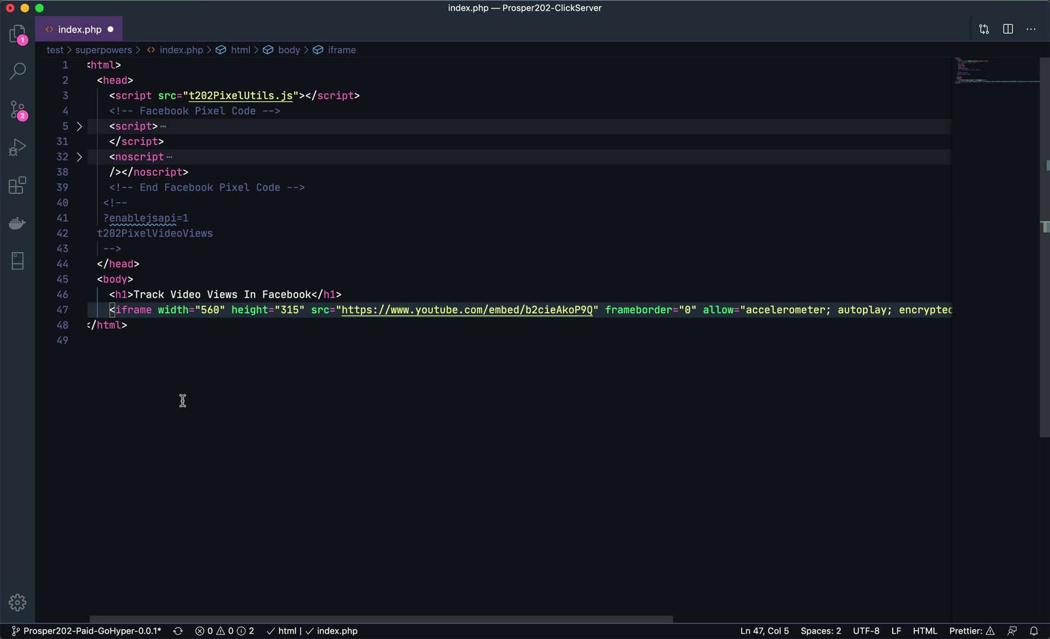
Add id='ytv' to the iframe tag just before its width attribute
left_click(159, 310)
type("id=")
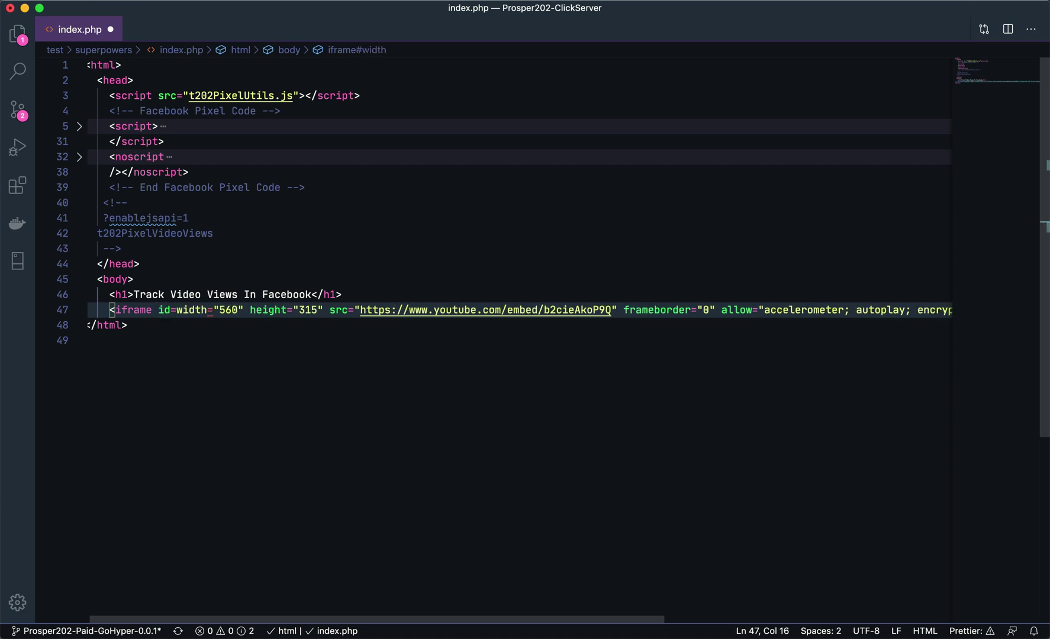
type("''")
key("Left")
key("Left")
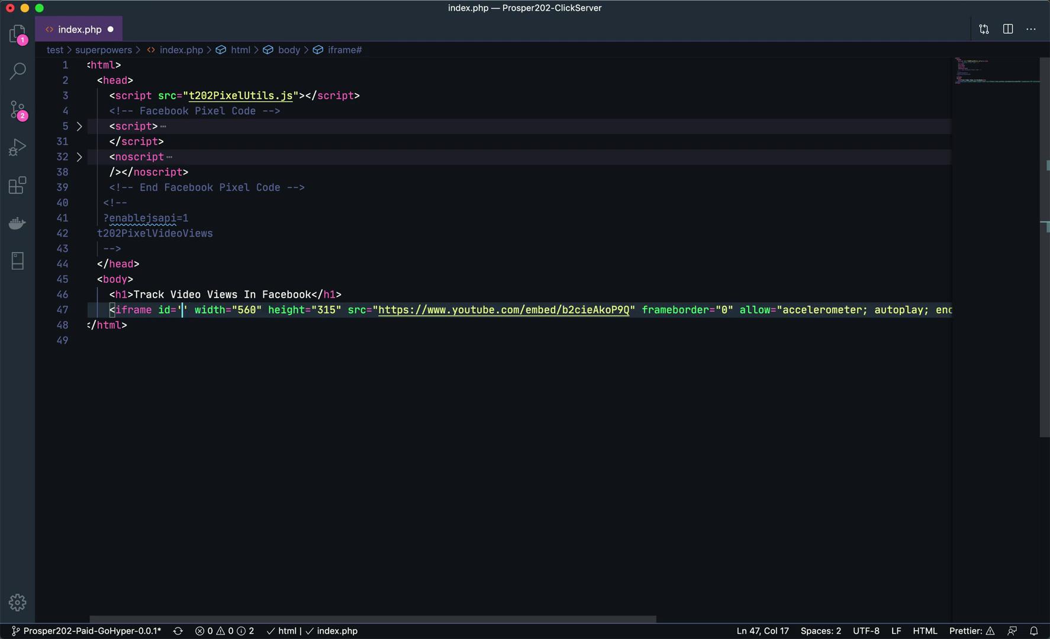
type("yt")
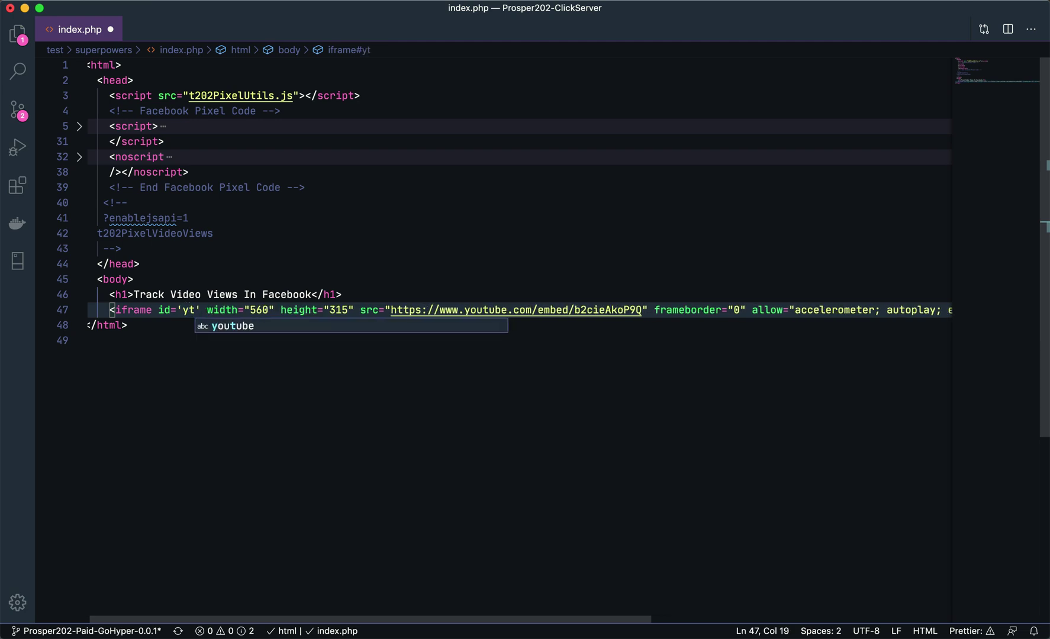
type("v")
key("End")
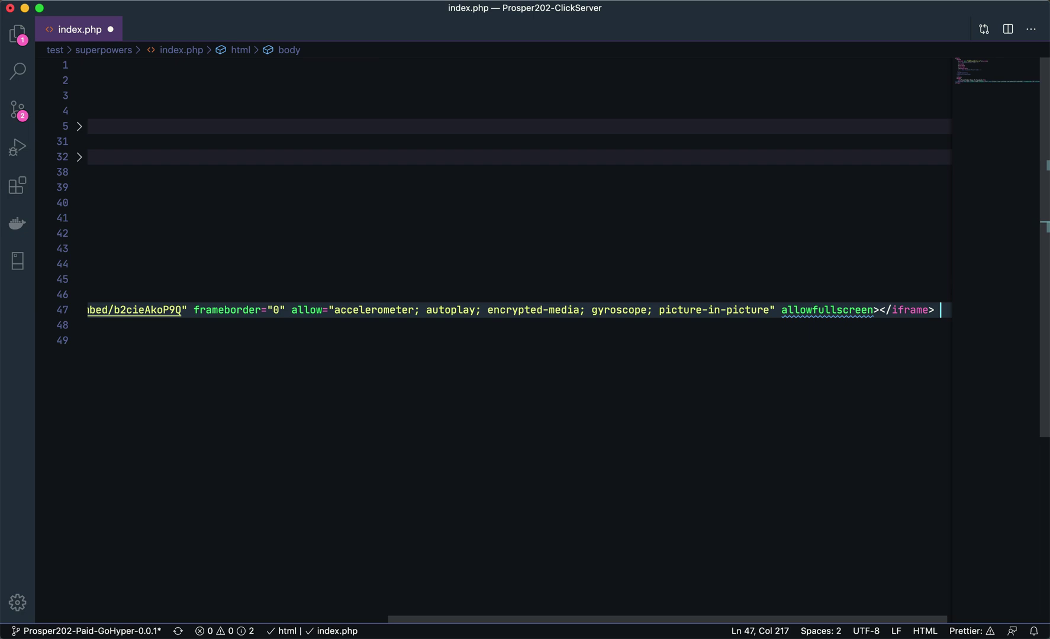
key("Home")
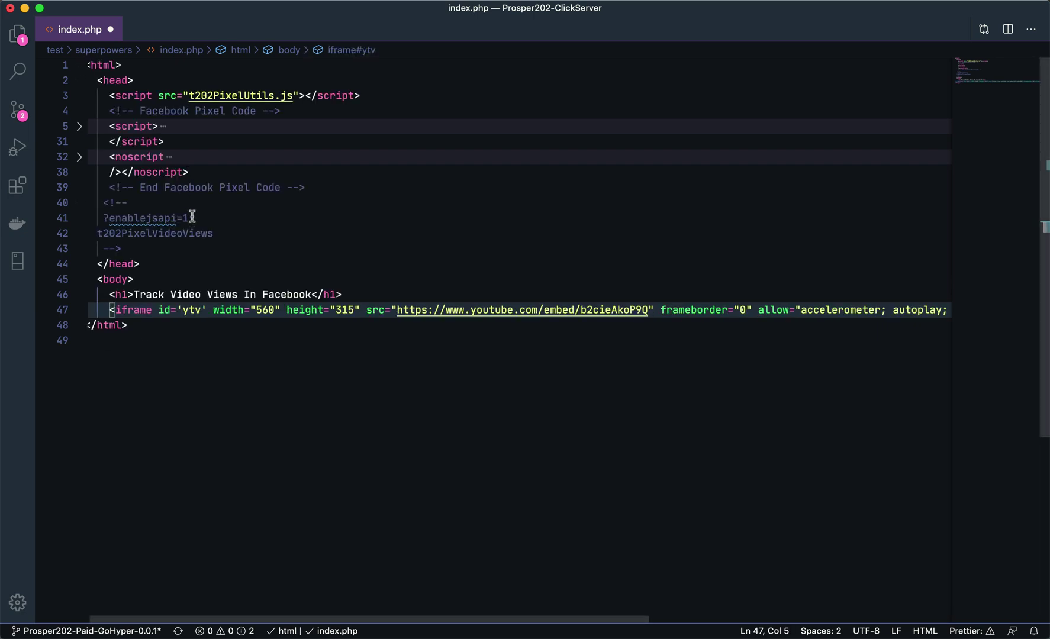
Copy ?enablejsapi=1 from the comment and paste it after the embed URL's video ID
left_click_drag(191, 218, 105, 217)
key("ctrl+c")
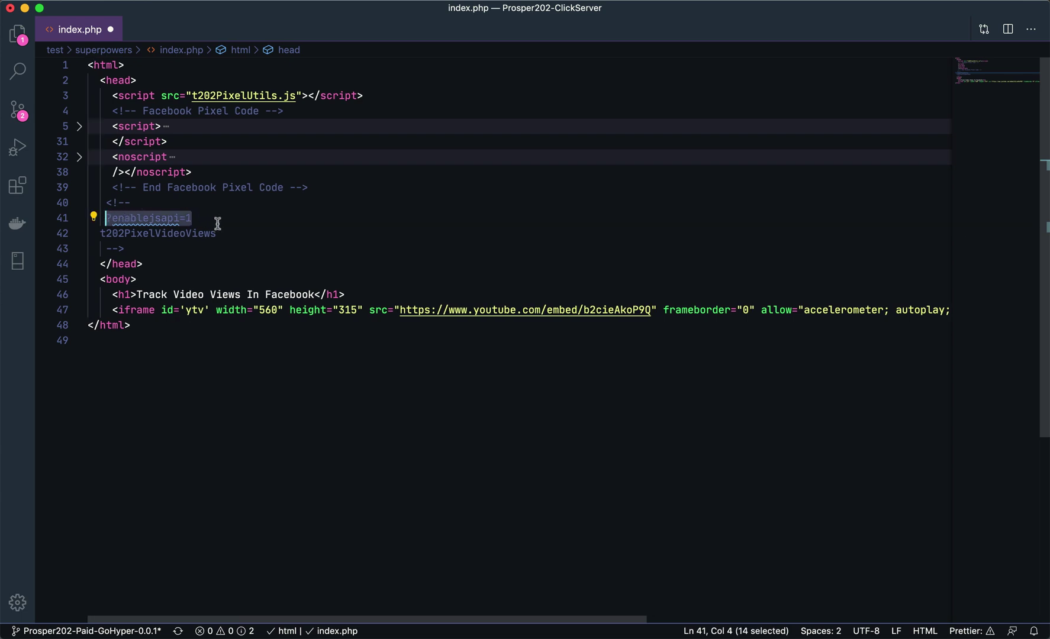
left_click(650, 308)
key("ctrl+v")
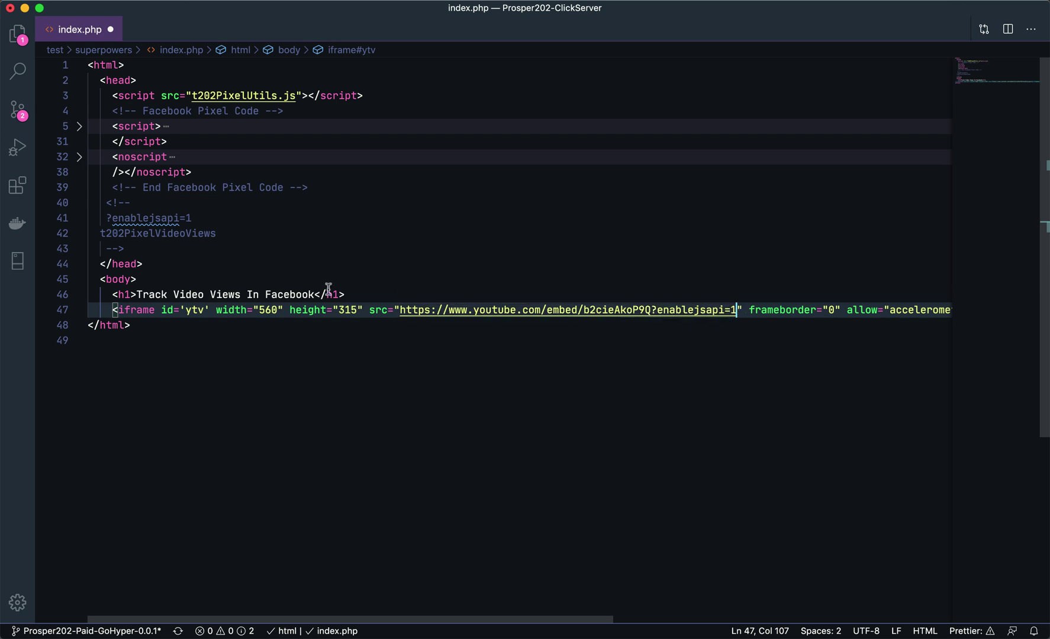
Open an indented <script> block on a new line after the iframe
left_click(88, 324)
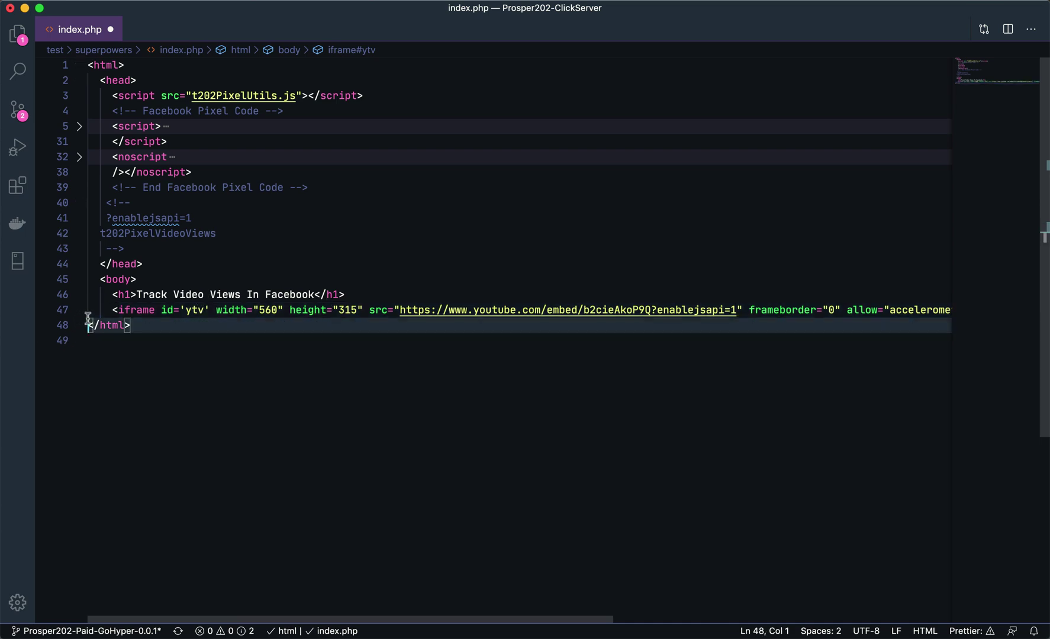
key("Up")
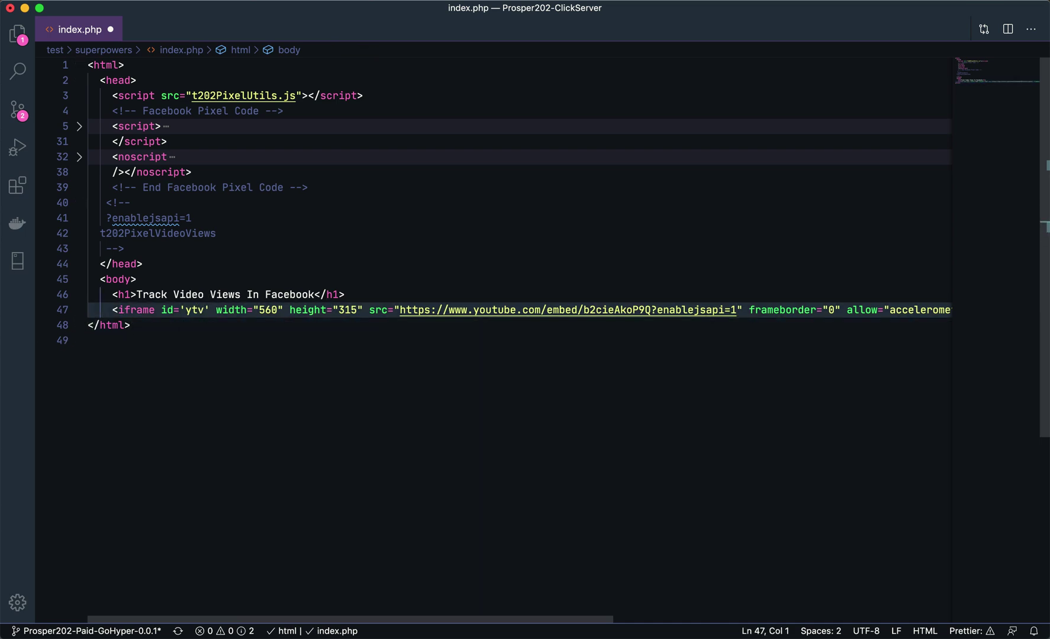
key("Down")
key("Return")
key("Up")
key("Tab")
key("Tab")
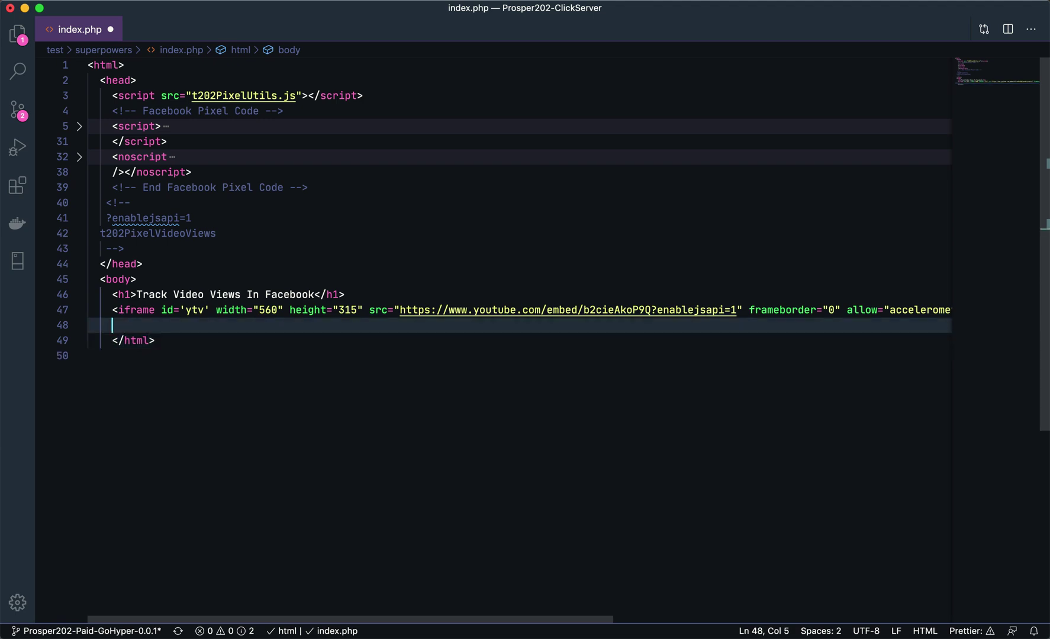
type("<s")
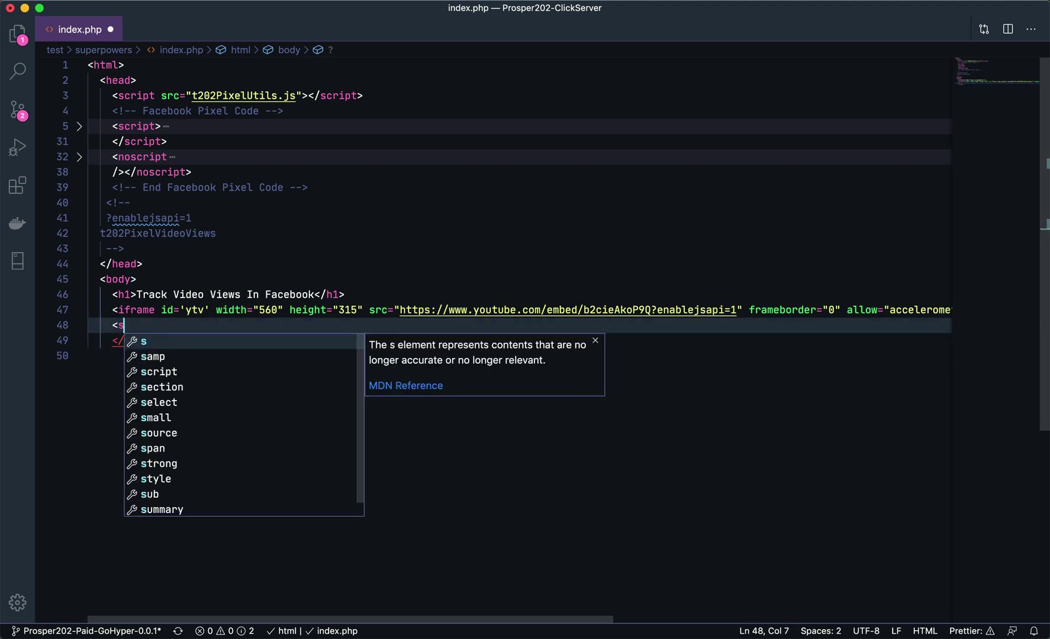
type("cript></script>")
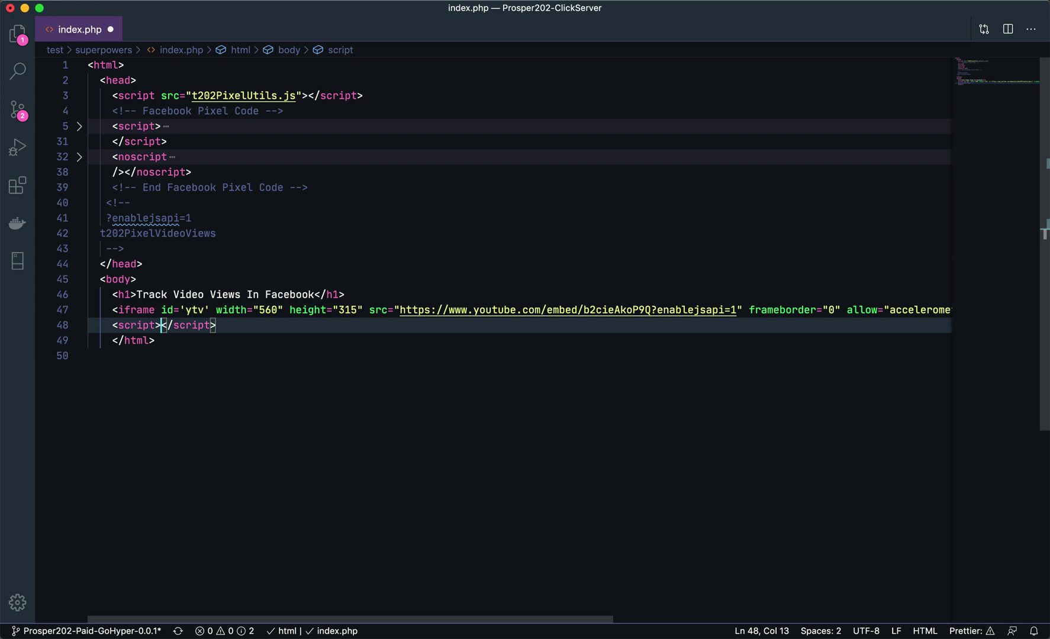
key("Return")
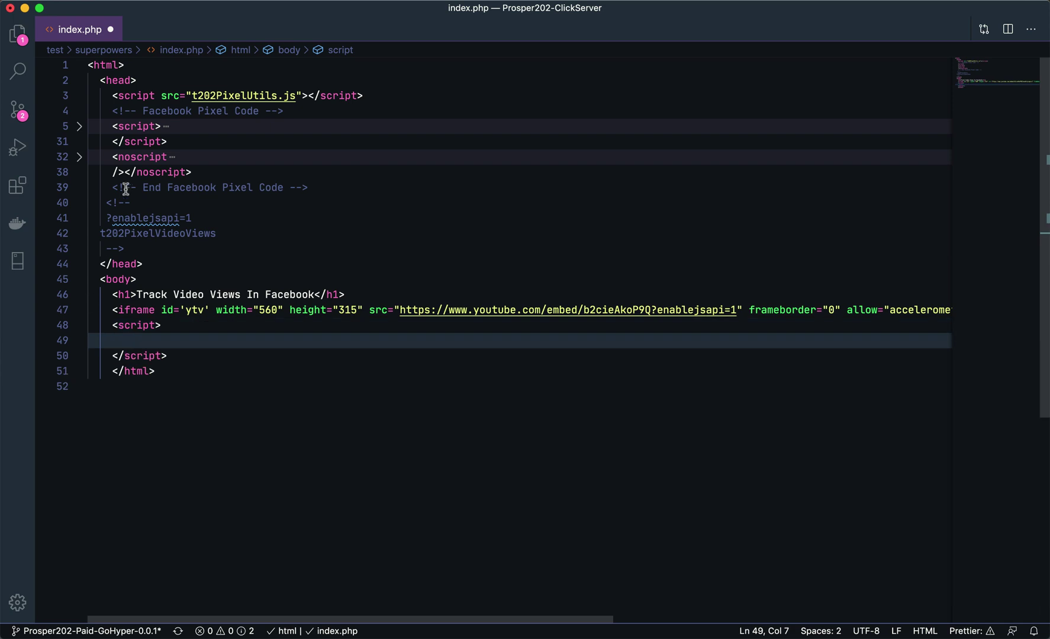
Fill the script with t202PixelVideoViews('ytv') and save index.php
double_click(153, 234)
key("super+c")
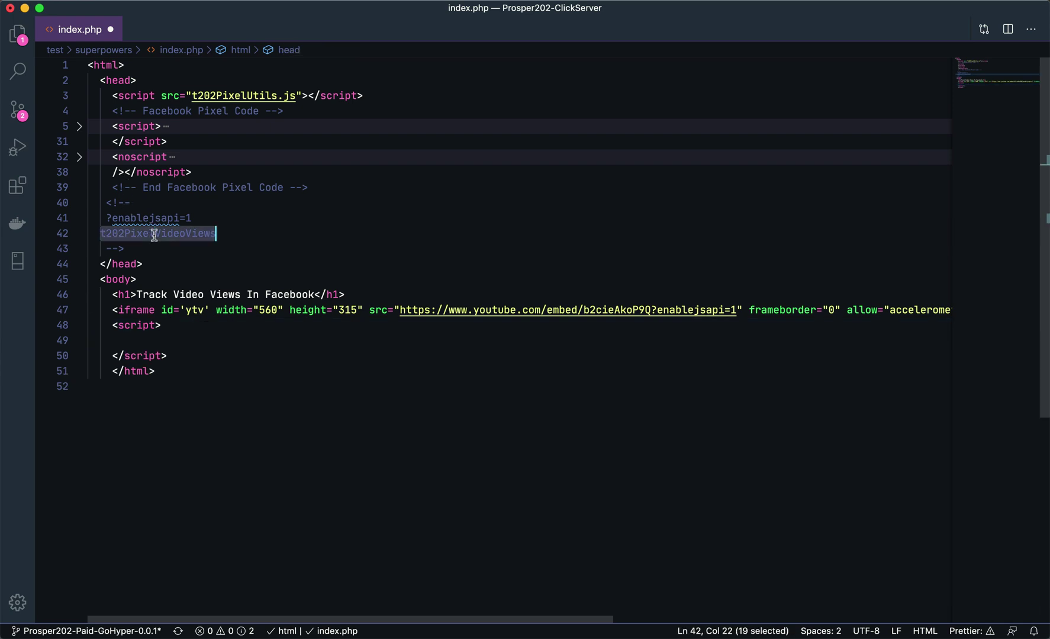
left_click(143, 342)
key("super+v")
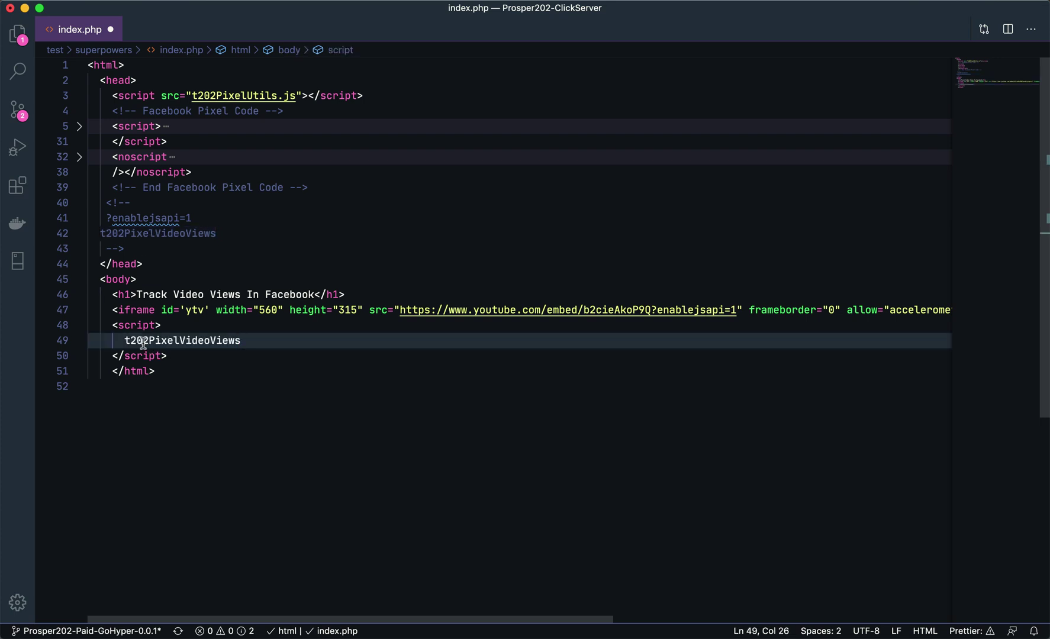
type("('")
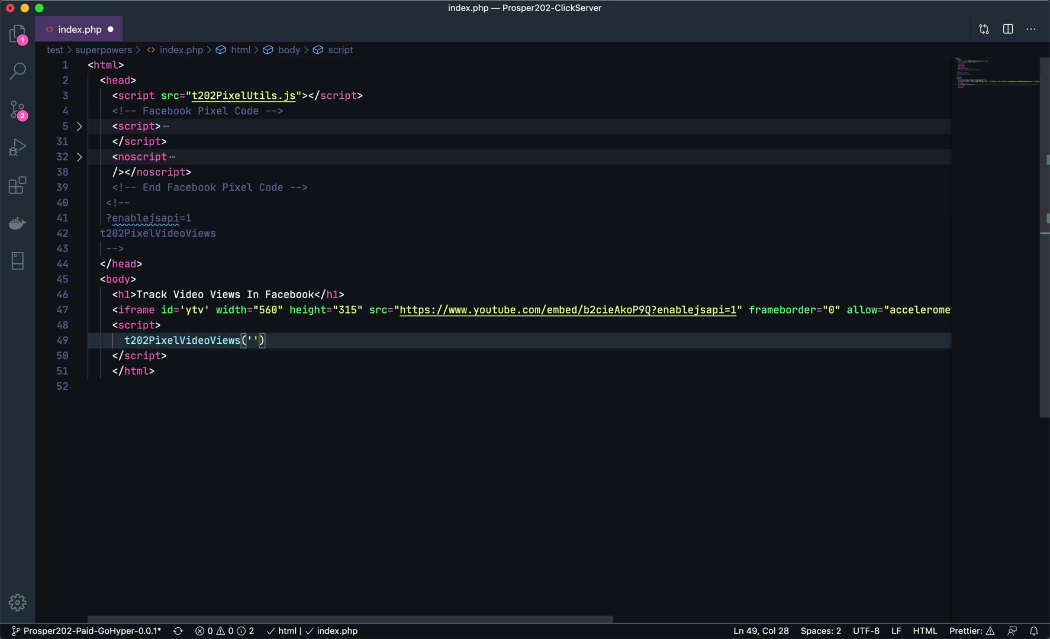
type("y")
type("tv")
key("ctrl+s")
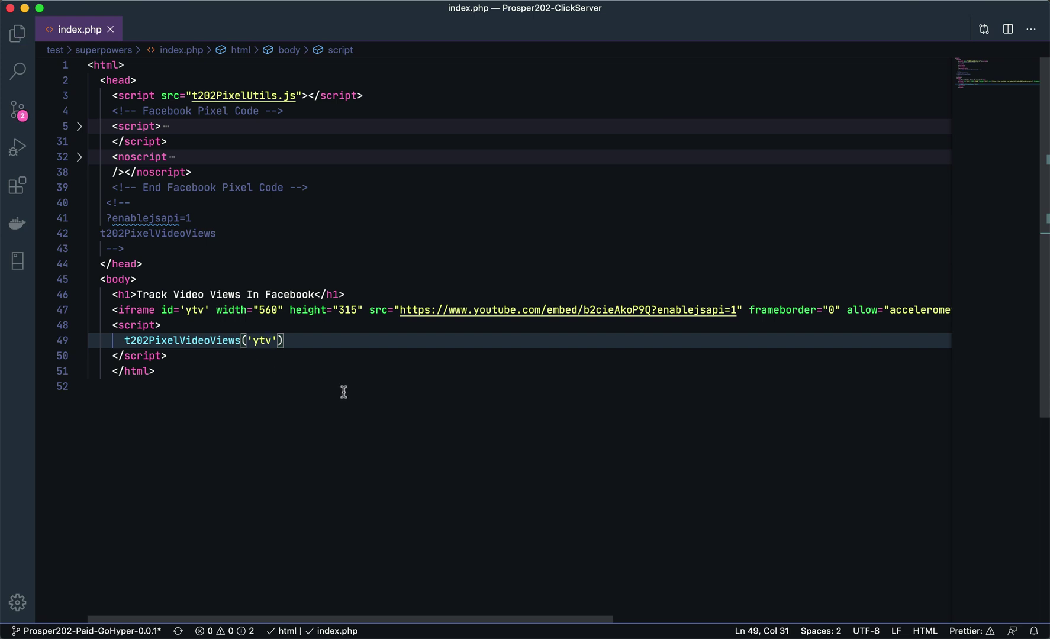
Switch to the p.202 index.php test page tab in Chrome
key("super+Tab")
mouse_move(369, 348)
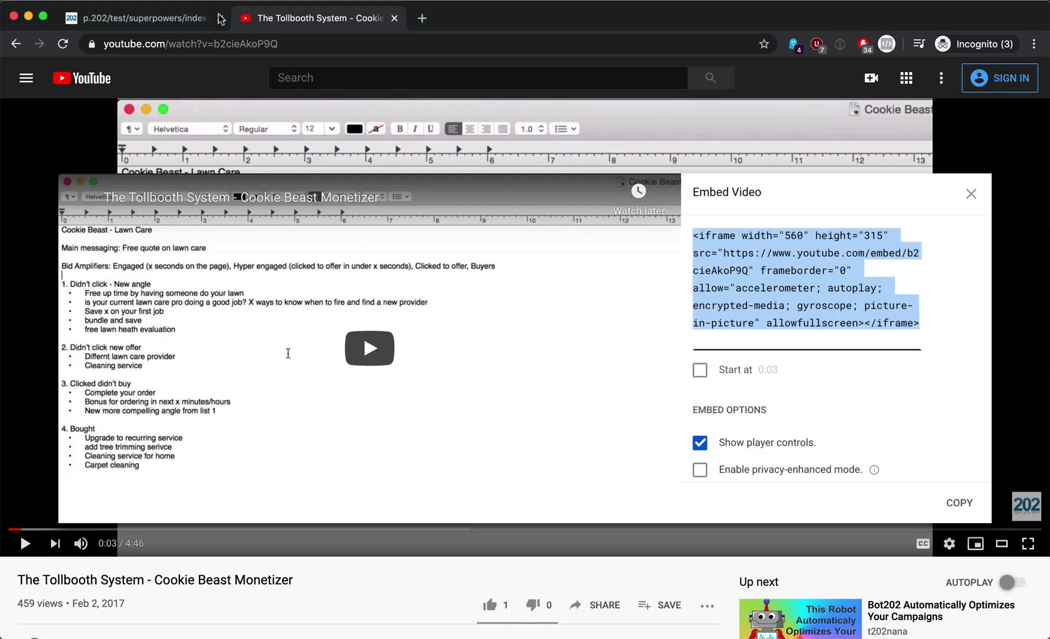
left_click(158, 18)
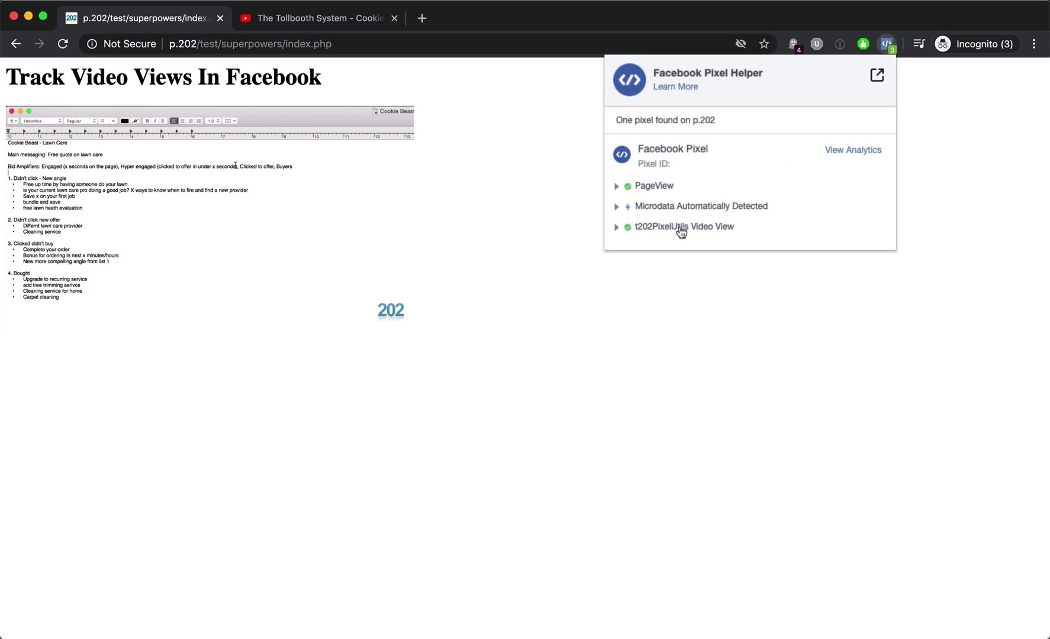
Expand the first two Video View events and show the full video_title value
left_click(618, 229)
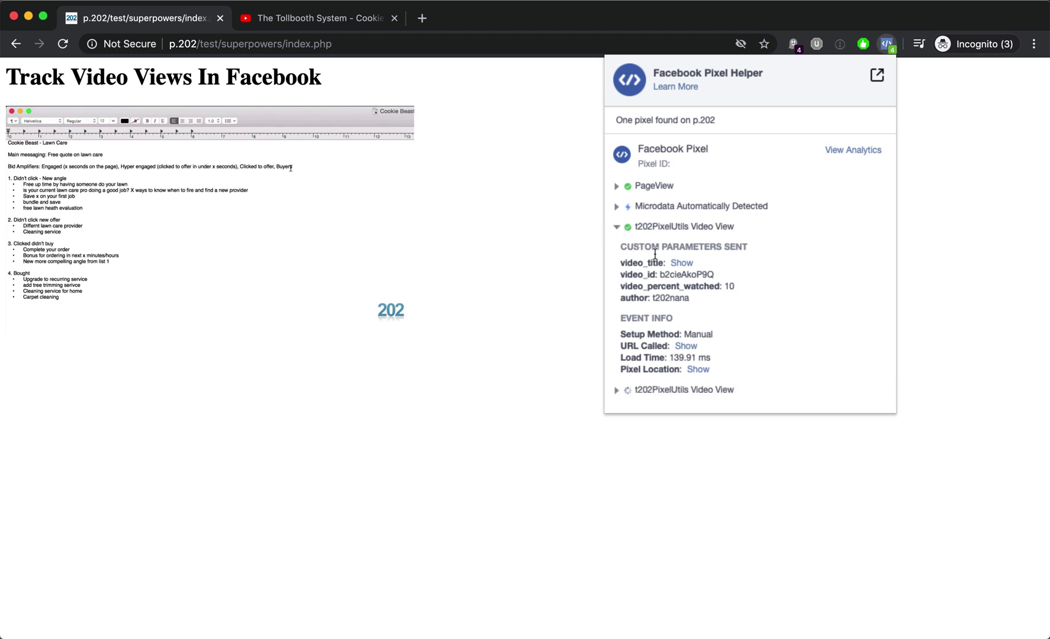
left_click(681, 264)
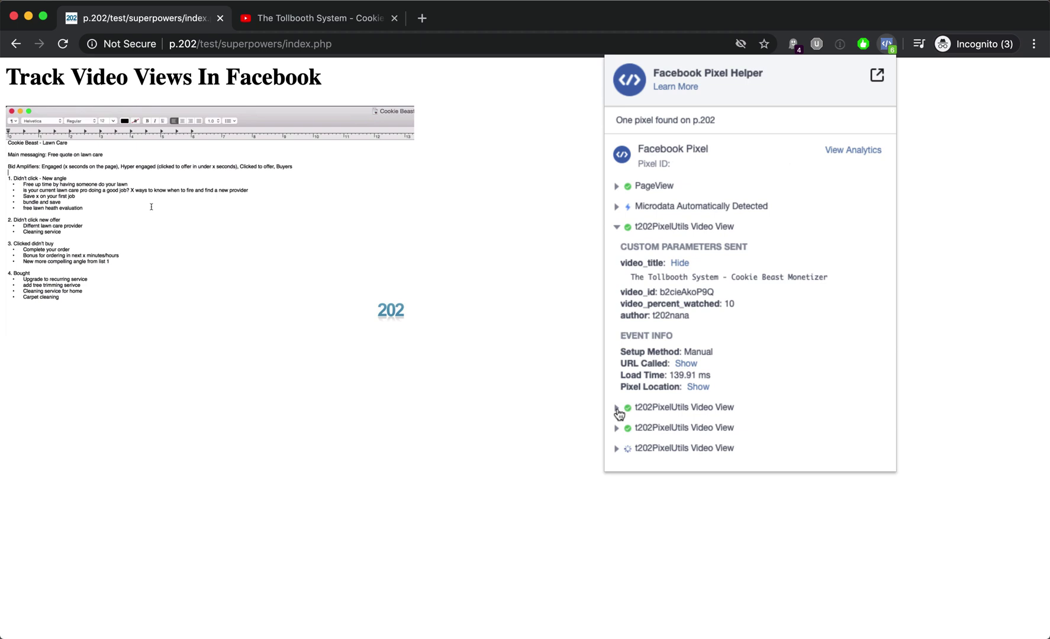
left_click(617, 408)
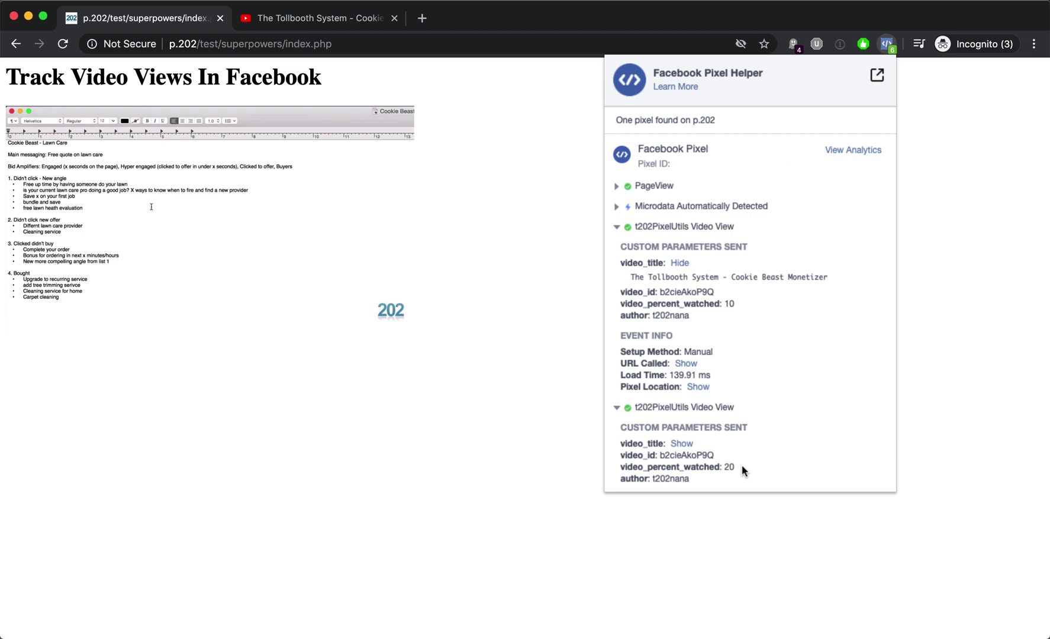
scroll(742, 464, "down", 5)
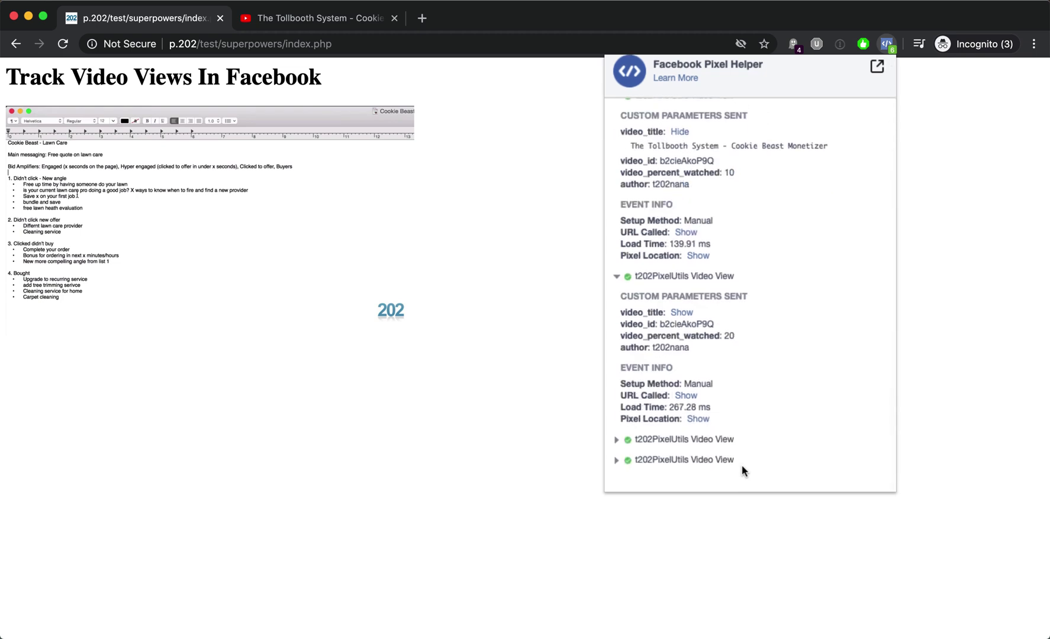
Expand the third and fourth Video View events, then close the Pixel Helper report
left_click(616, 450)
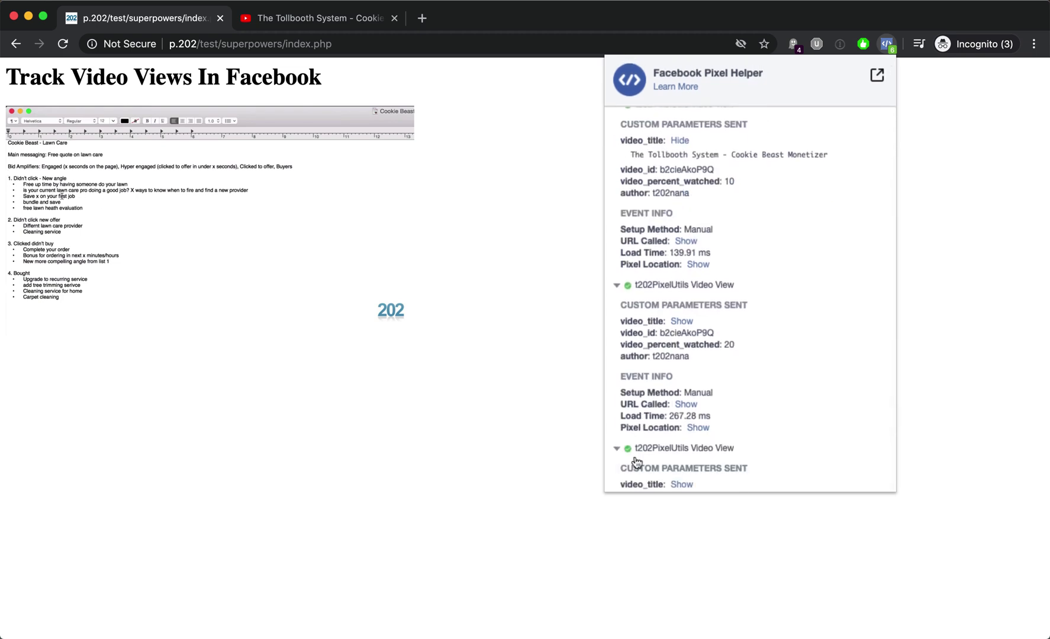
scroll(639, 465, "down", 3)
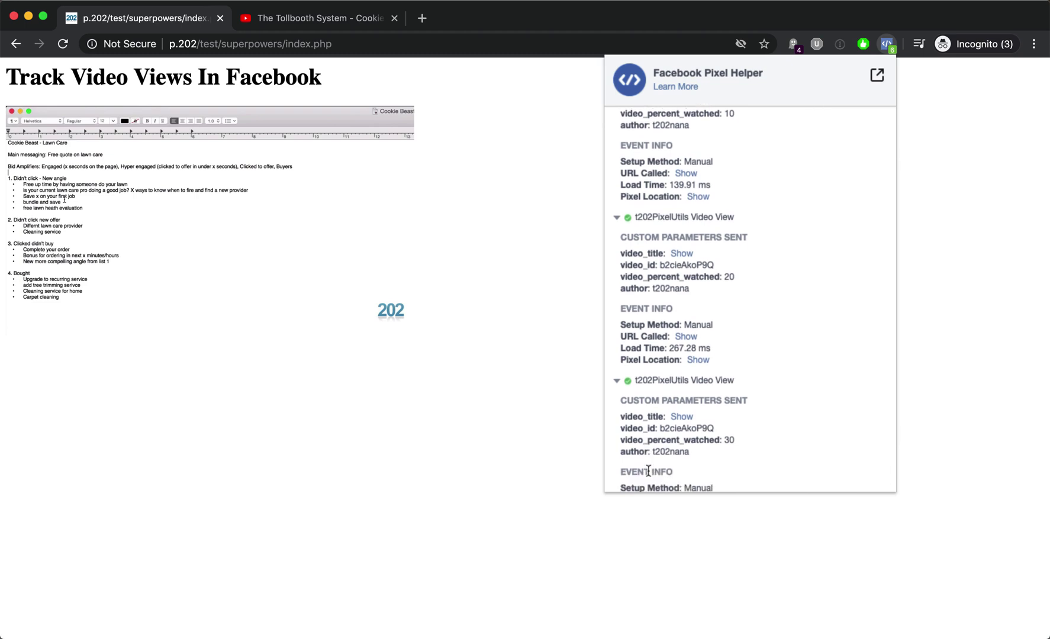
scroll(648, 471, "down", 3)
left_click(616, 472)
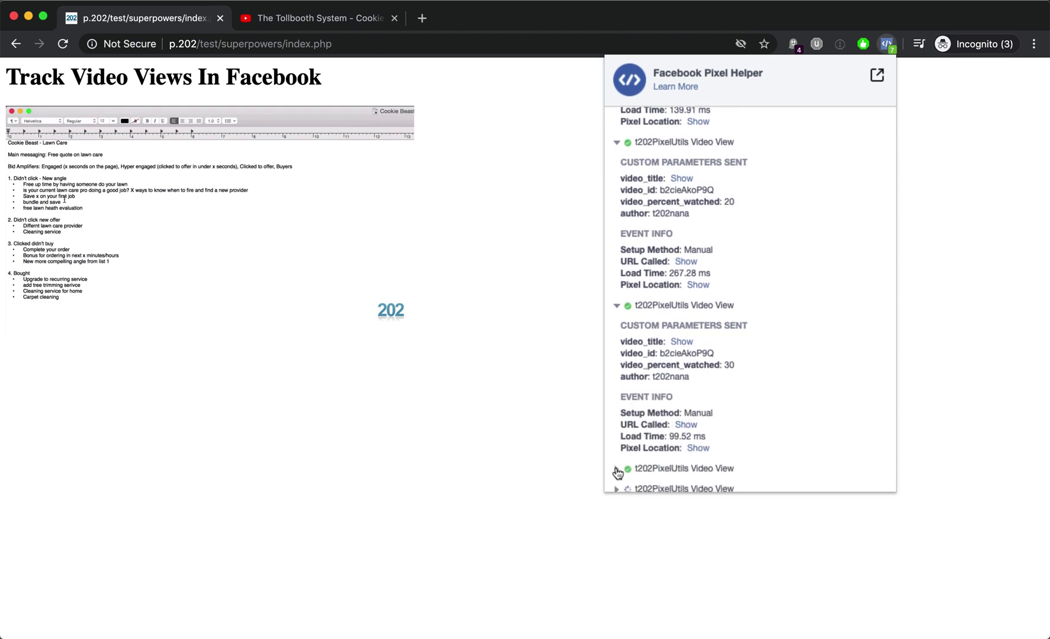
scroll(689, 435, "down", 2)
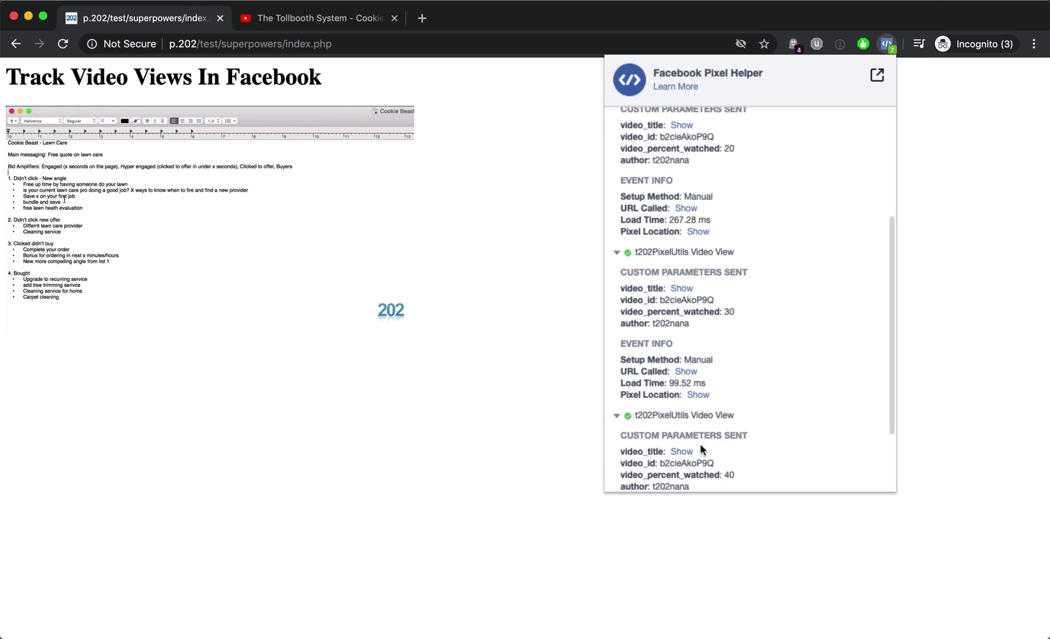
scroll(715, 445, "down", 2)
scroll(715, 445, "down", 2)
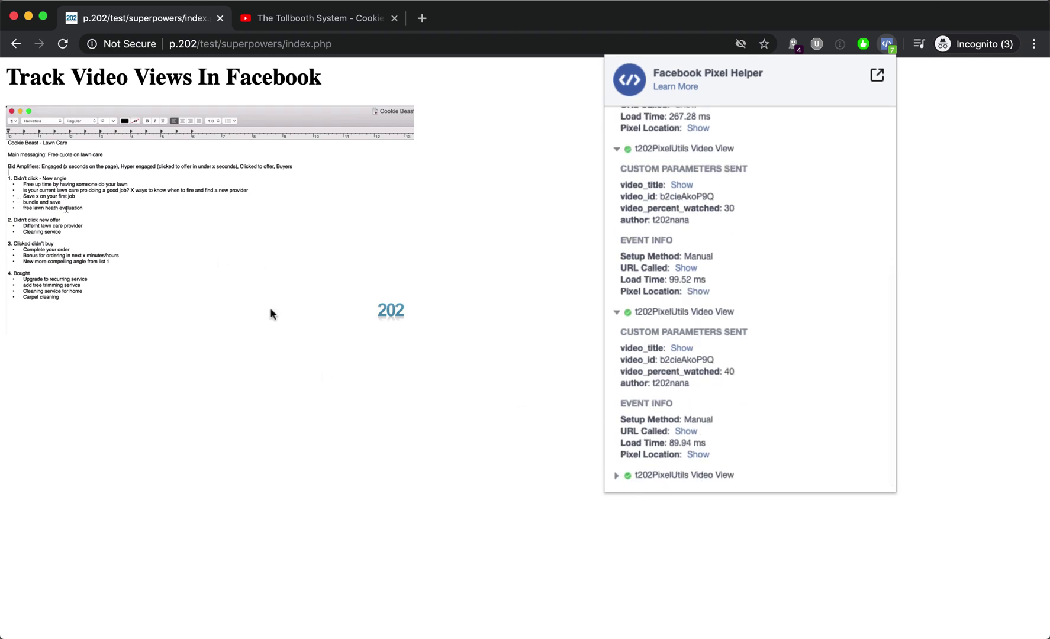
left_click(274, 427)
mouse_move(233, 308)
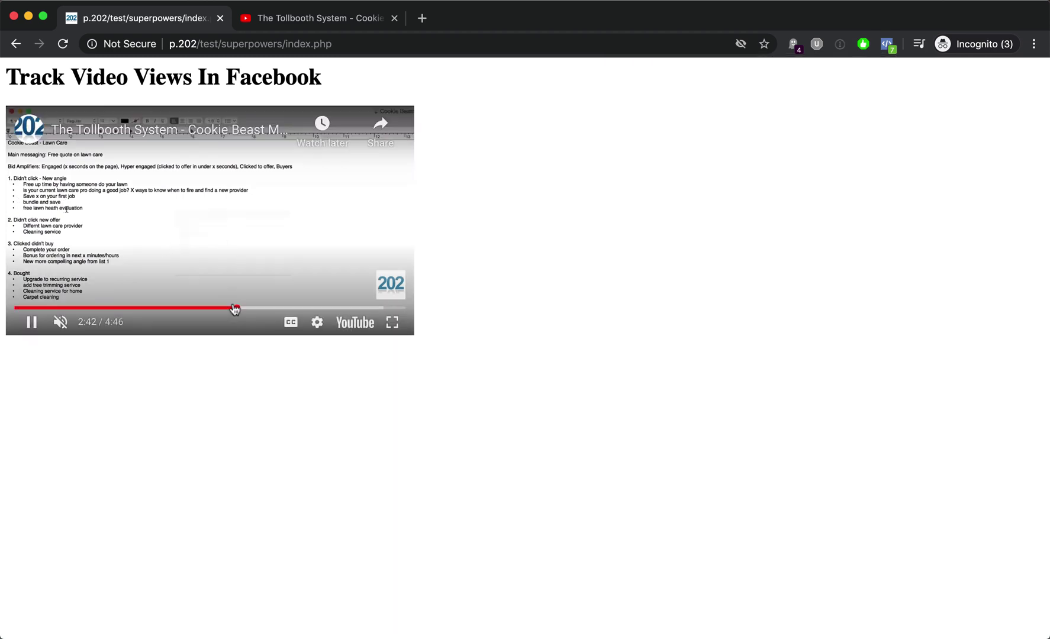